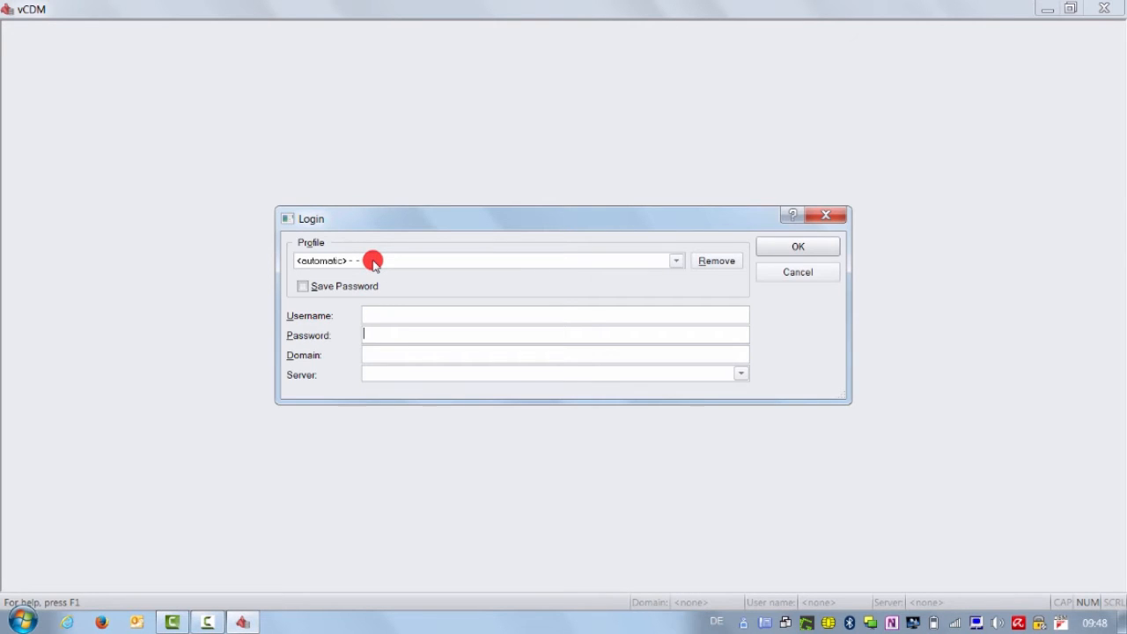
{"action": "left_click", "coordinate": [370, 321]}
{"action": "type", "text": "cAL1"}
{"action": "type", "text": "****"}
{"action": "key", "text": "Tab"}
{"action": "type", "text": "CDM"}
{"action": "key", "text": "Tab"}
{"action": "type", "text": "http://localhost:8080/CDM_WEBAPP"}
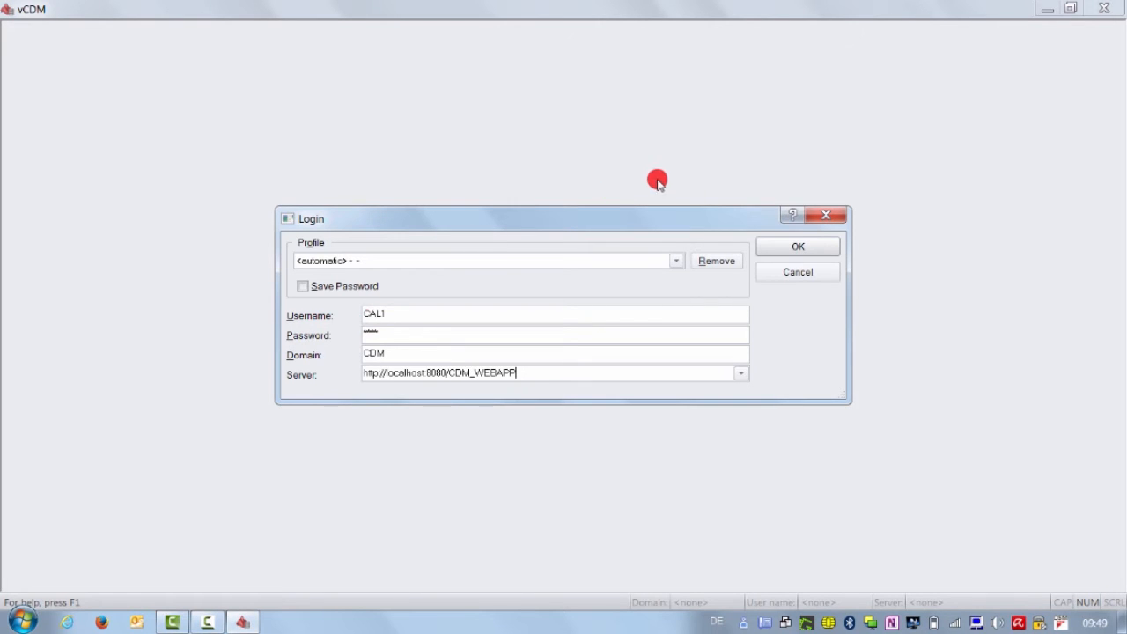
{"action": "left_click", "coordinate": [797, 248]}
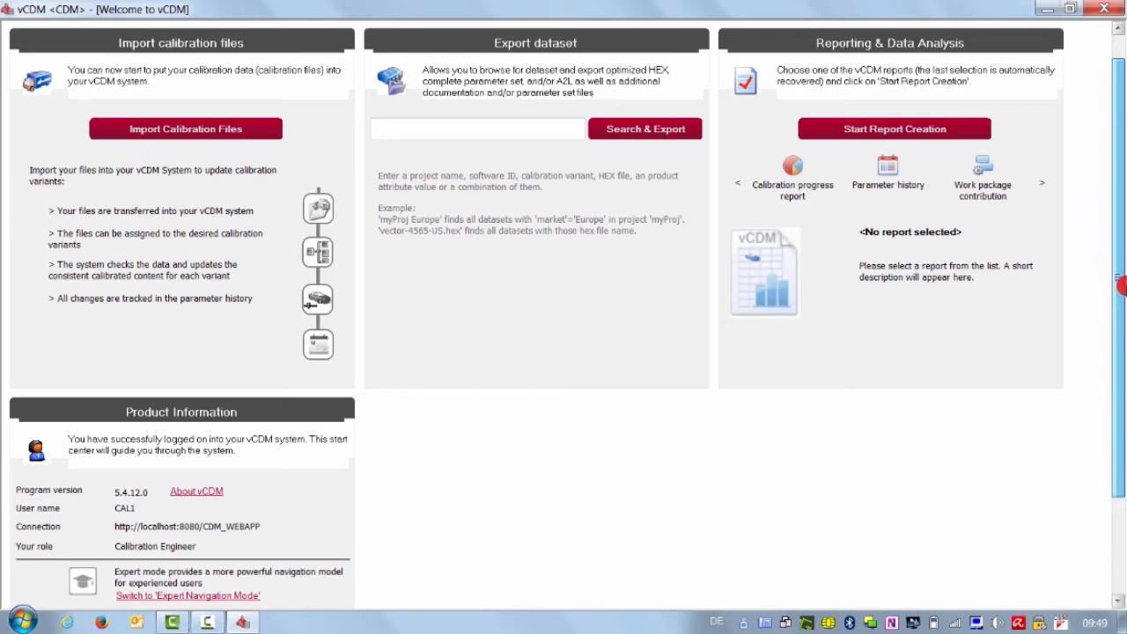
{"action": "left_click_drag", "start_coordinate": [1119, 284], "coordinate": [1120, 348]}
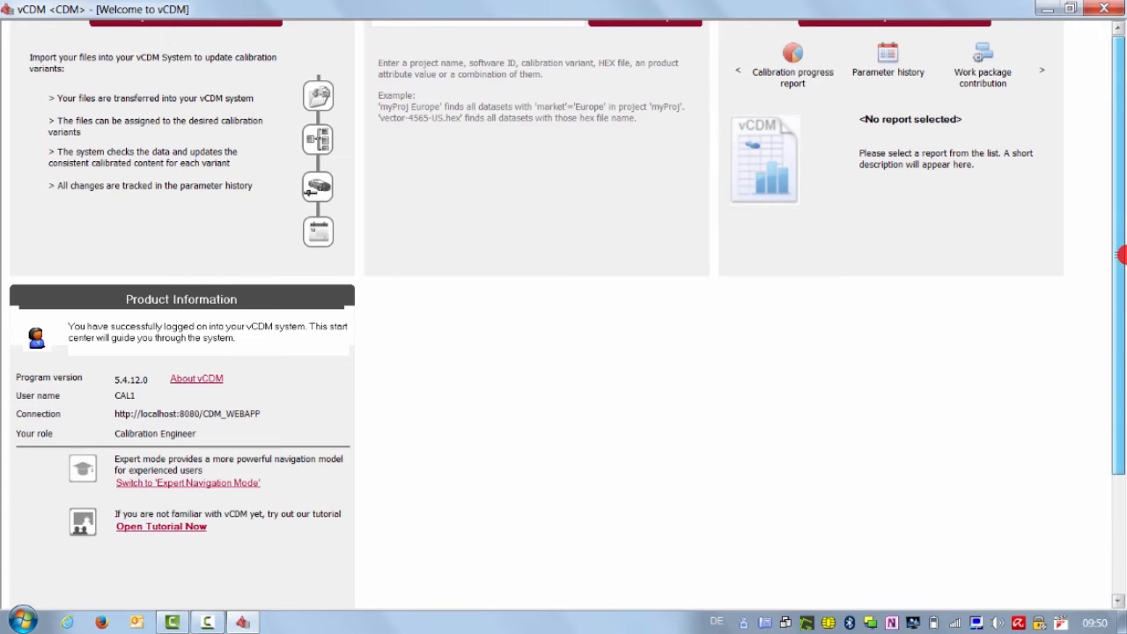
{"action": "scroll", "coordinate": [1119, 255], "scroll_direction": "up", "scroll_amount": 3}
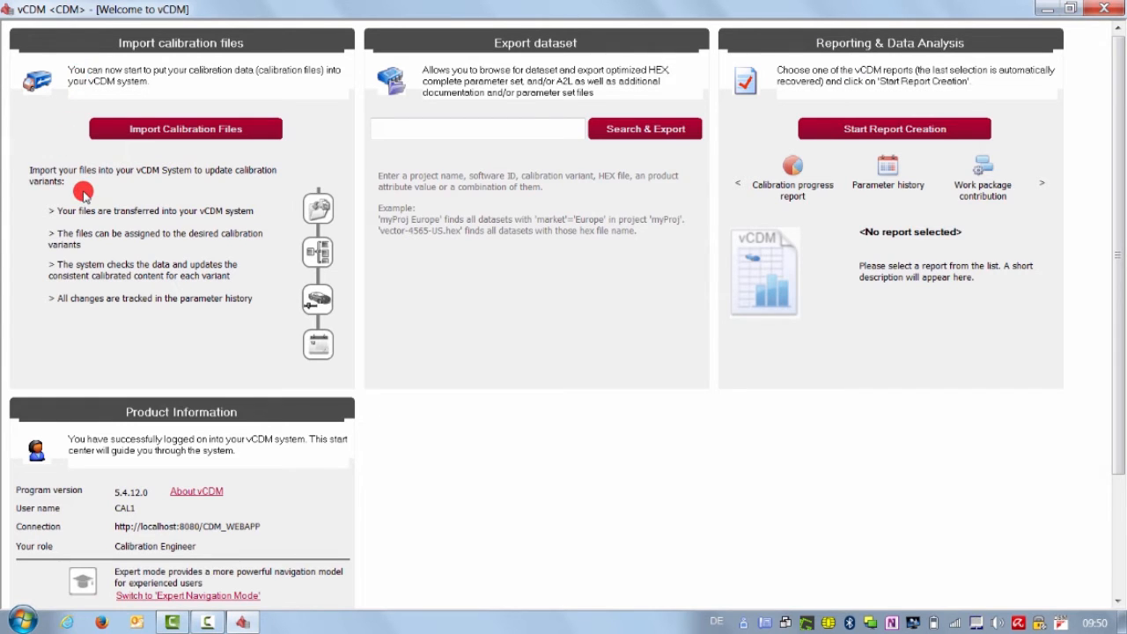
Step: Start a calibration import for project 001_Customerproject with software vCDM_demo, advancing to Find Sources
{"action": "left_click", "coordinate": [179, 130]}
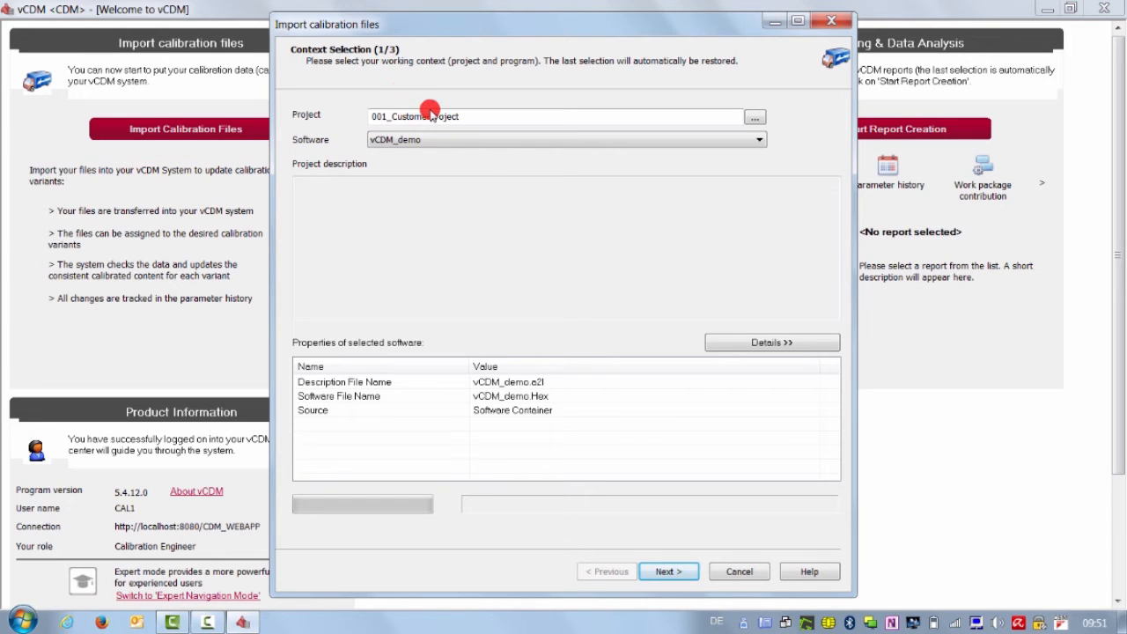
{"action": "left_click", "coordinate": [444, 149]}
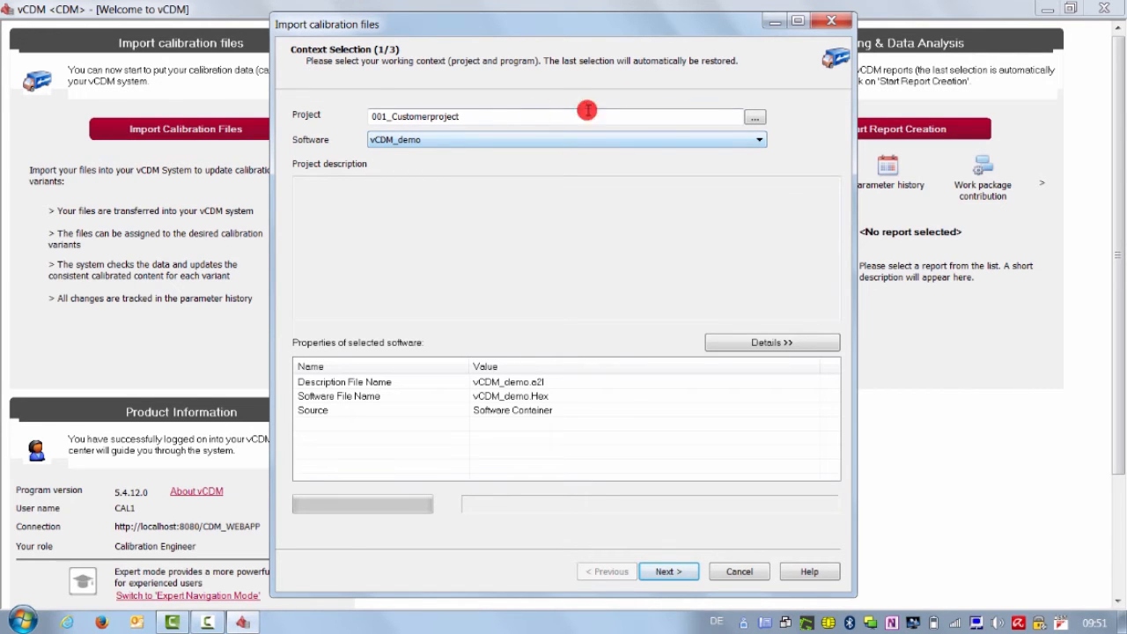
{"action": "left_click", "coordinate": [757, 118]}
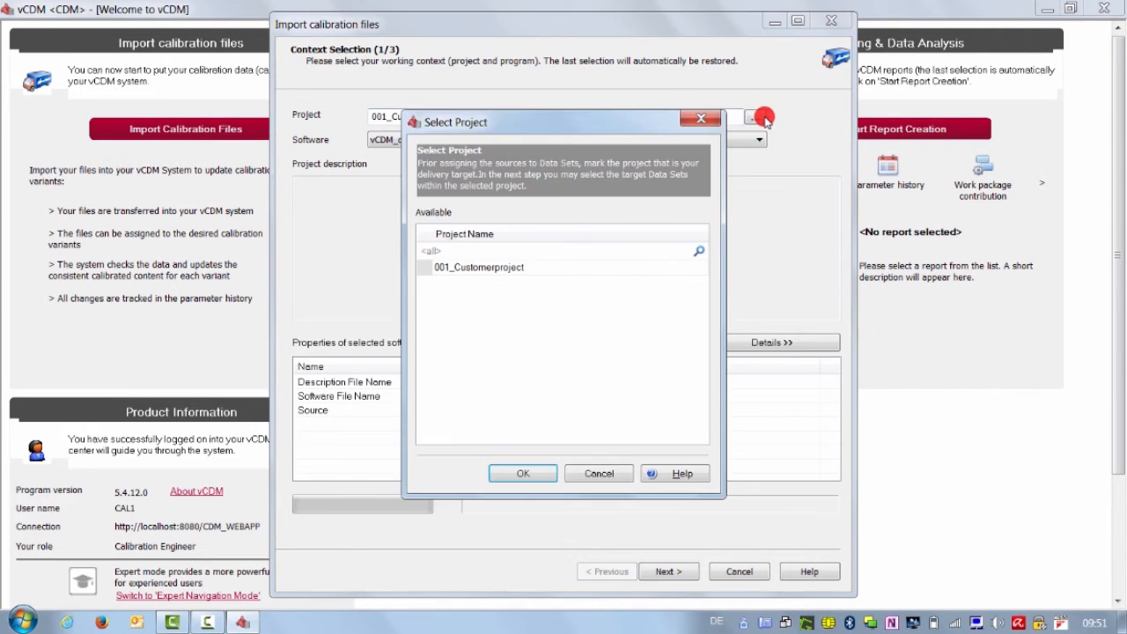
{"action": "left_click", "coordinate": [482, 268]}
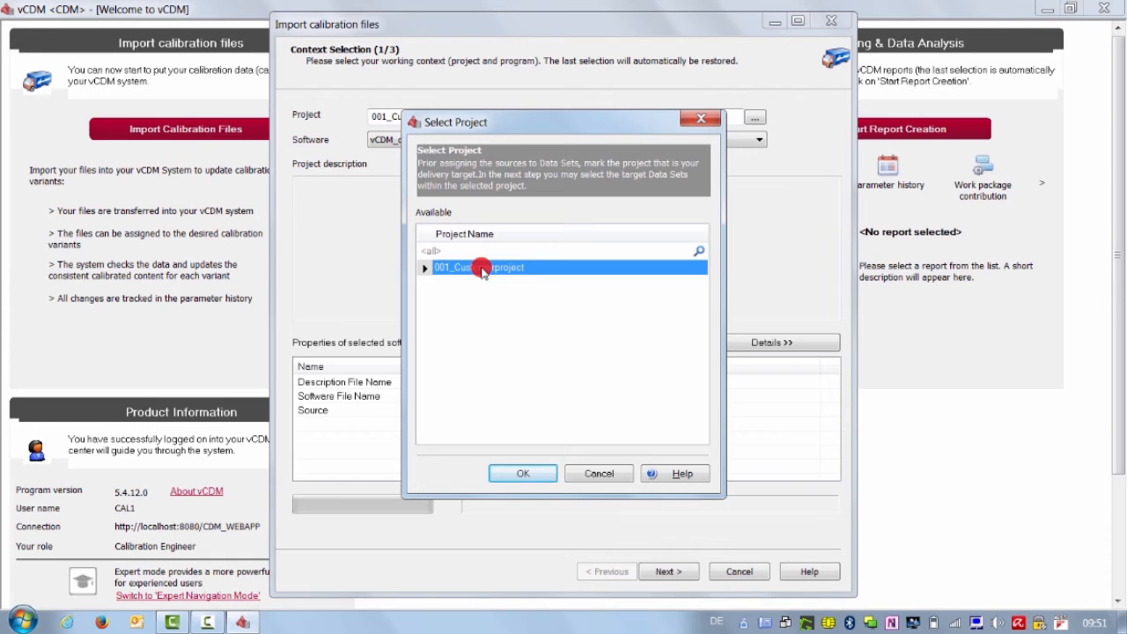
{"action": "left_click", "coordinate": [517, 474]}
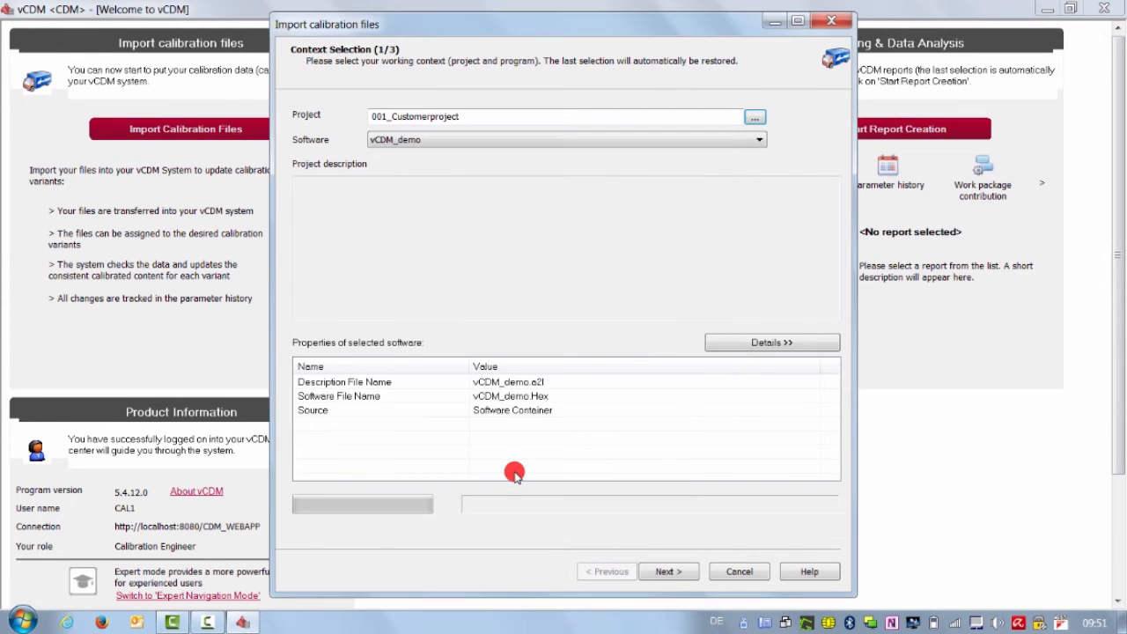
{"action": "left_click", "coordinate": [734, 147]}
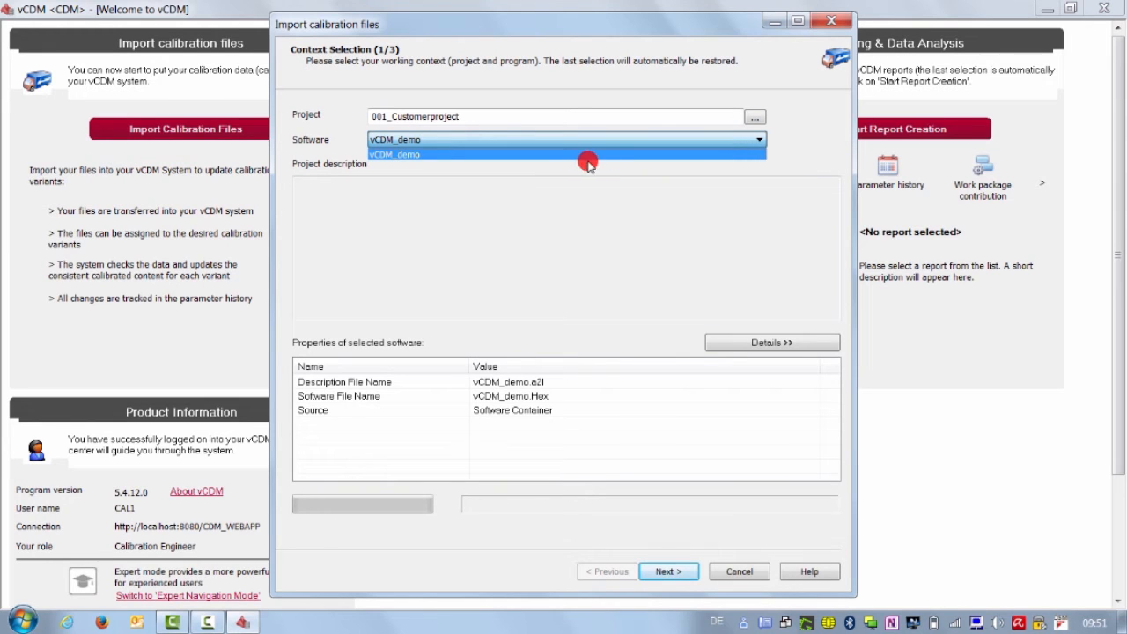
{"action": "left_click", "coordinate": [551, 155]}
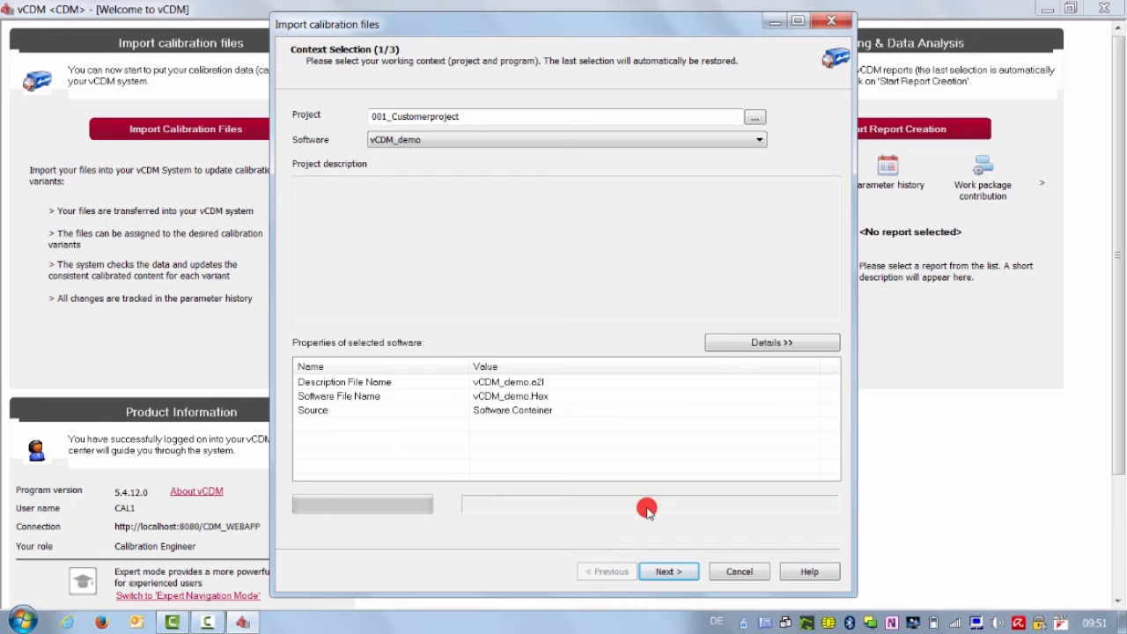
{"action": "left_click", "coordinate": [680, 570]}
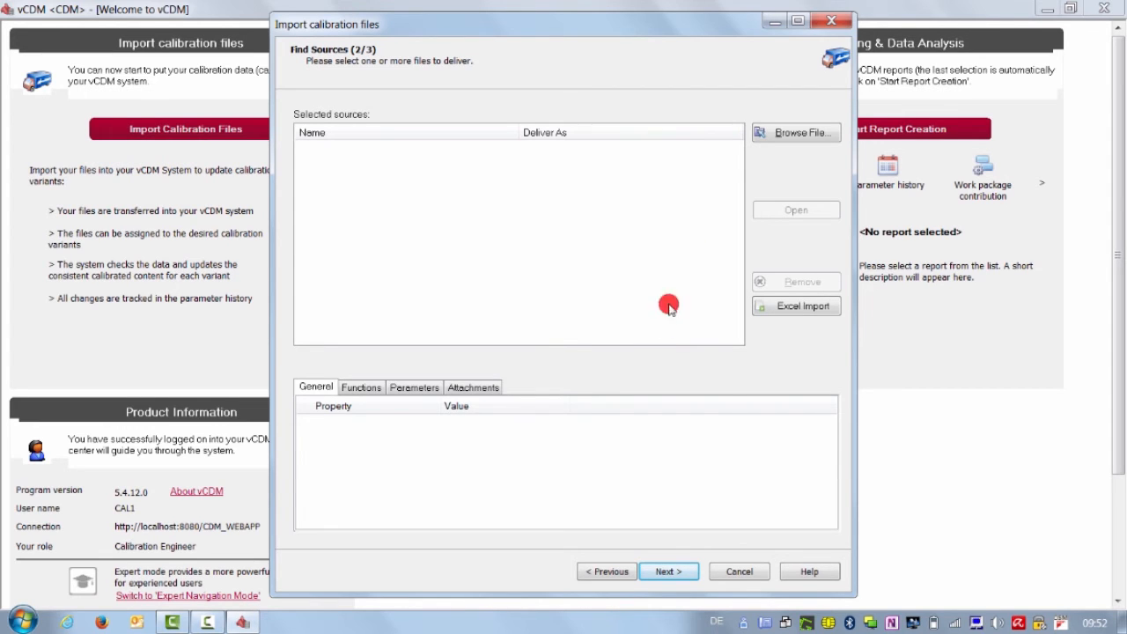
Step: Add the six CDFX files vCDM_Array-1.11 through vCDM_PosControl-1.11 as sources and select vCDM_Axis-1.11
{"action": "left_click", "coordinate": [773, 139]}
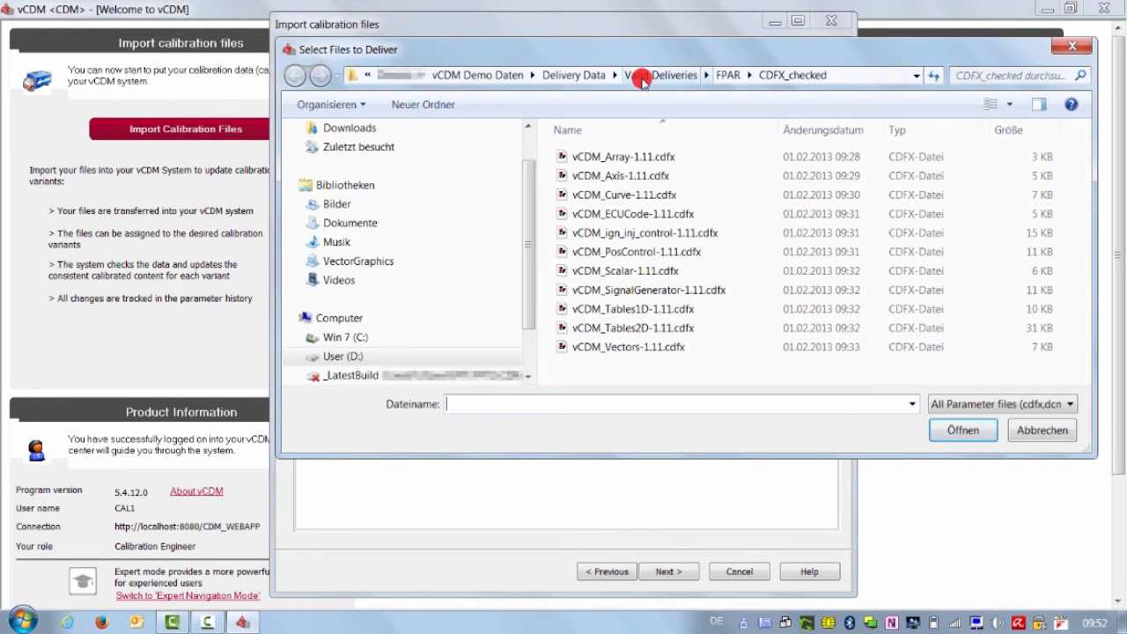
{"action": "left_click", "coordinate": [640, 158]}
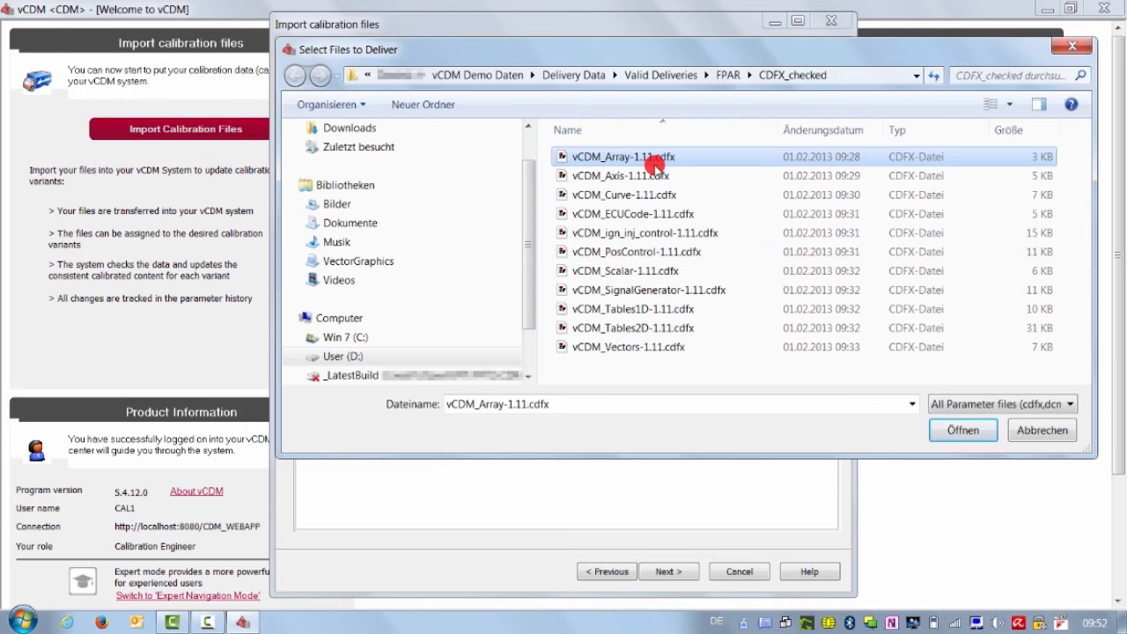
{"action": "left_click", "coordinate": [643, 253], "text": "shift"}
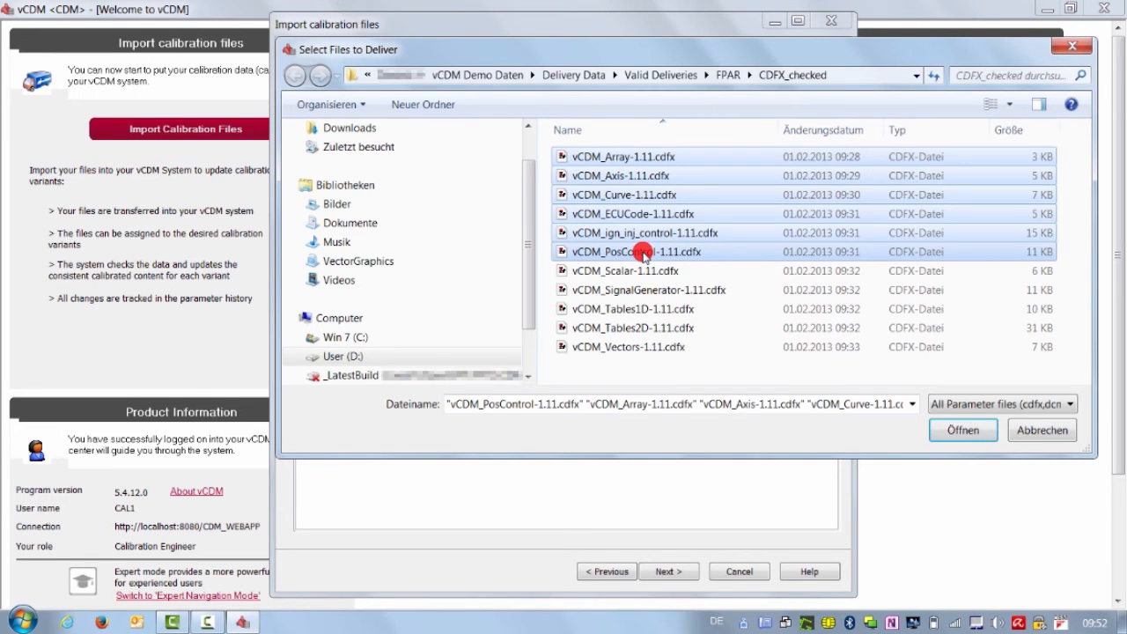
{"action": "left_click", "coordinate": [961, 430]}
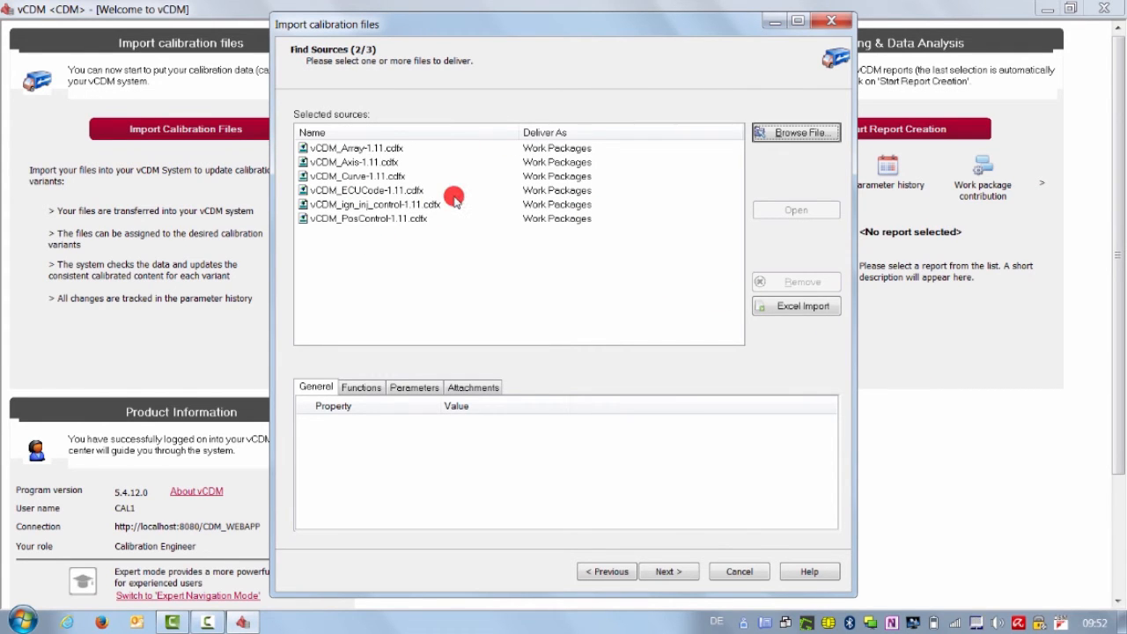
{"action": "left_click", "coordinate": [392, 164]}
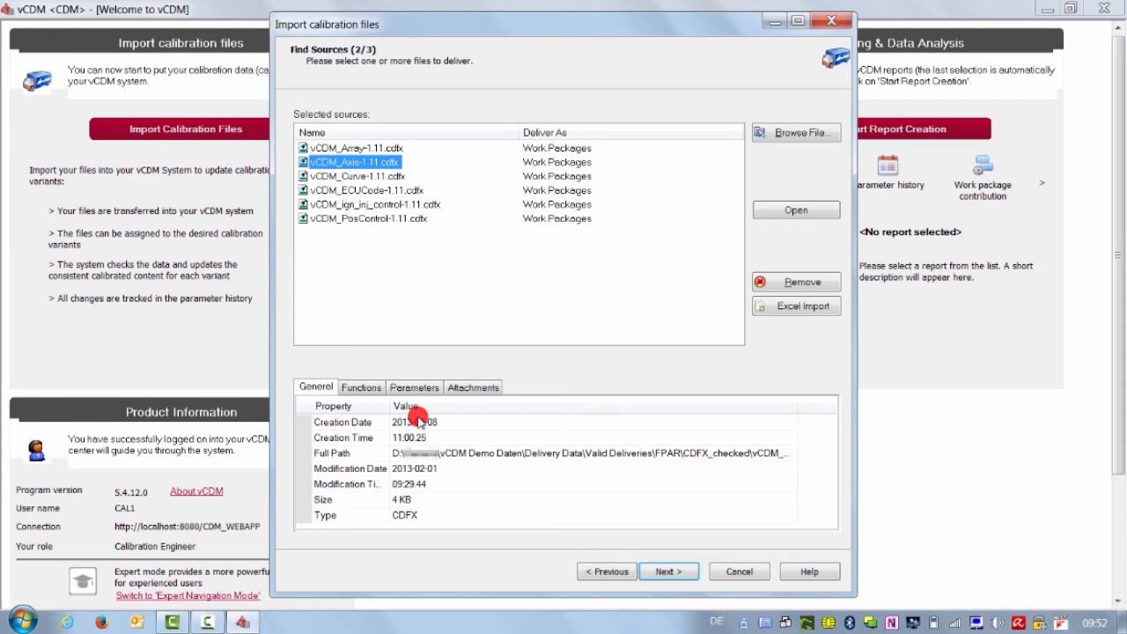
Step: Inspect vCDM_Axis-1.11.cdfx's functions with widened columns, then its parameters and attachments
{"action": "left_click", "coordinate": [369, 388]}
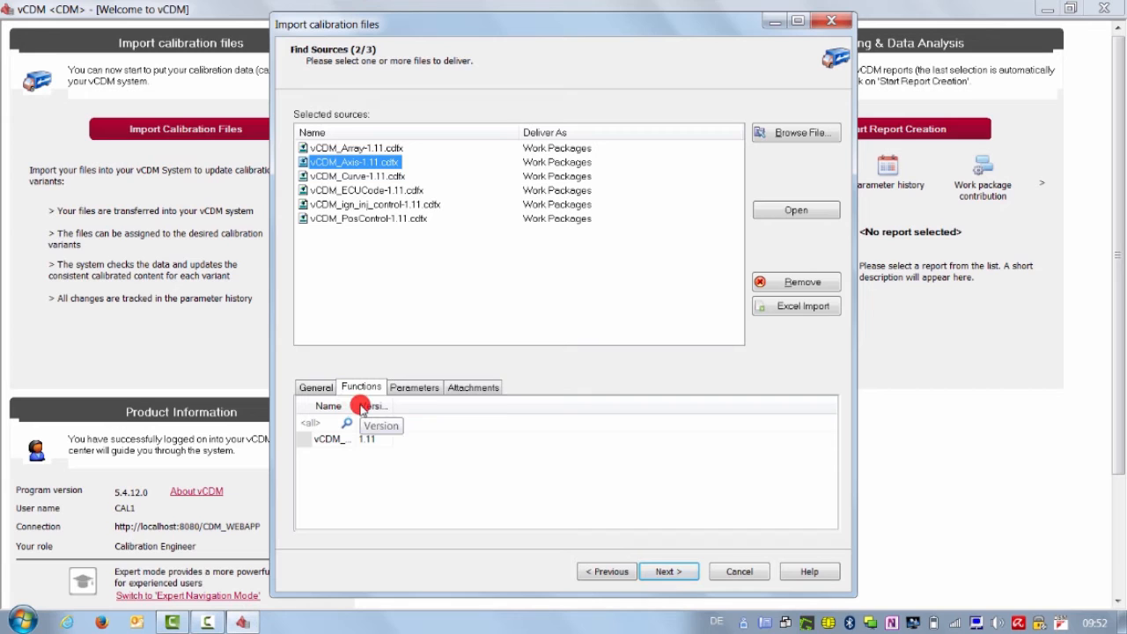
{"action": "left_click_drag", "start_coordinate": [361, 407], "coordinate": [513, 405]}
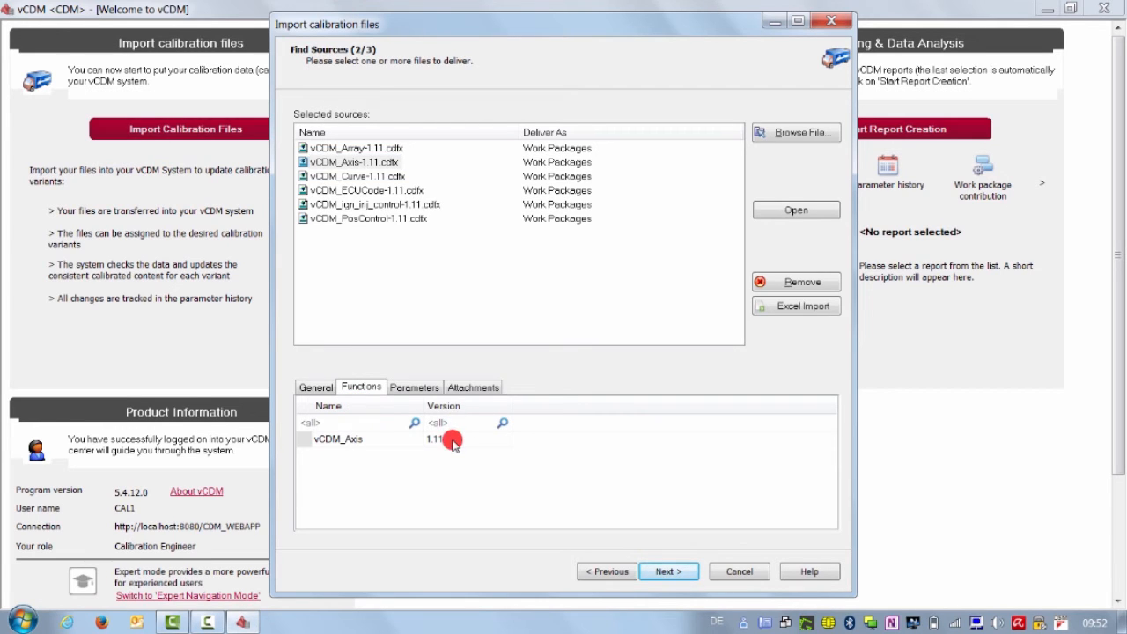
{"action": "left_click", "coordinate": [417, 387]}
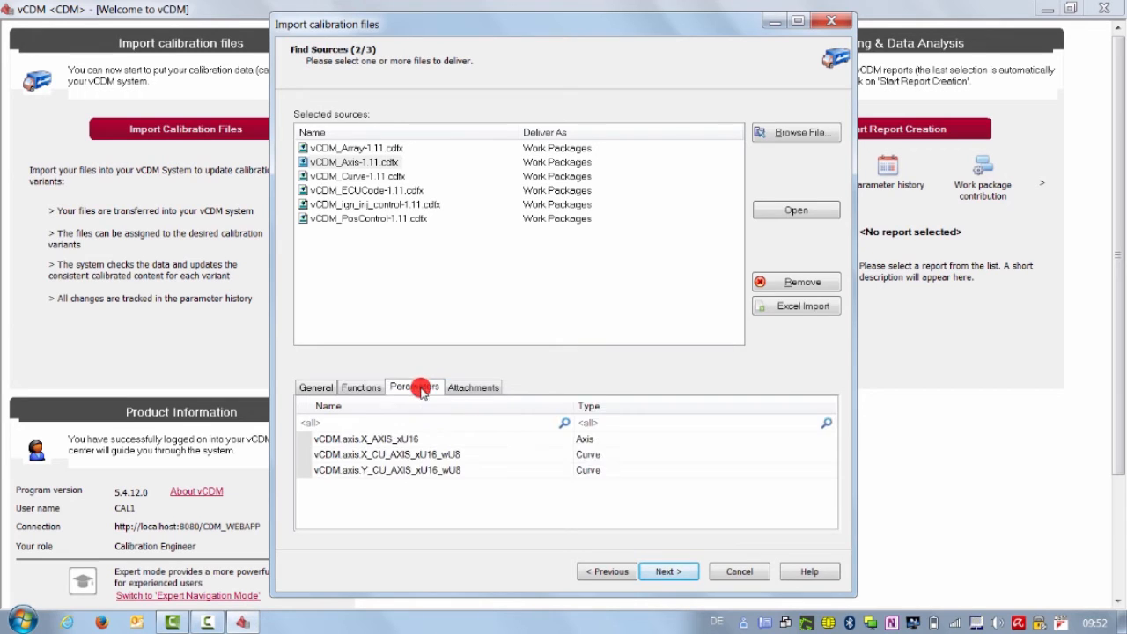
{"action": "left_click", "coordinate": [480, 389]}
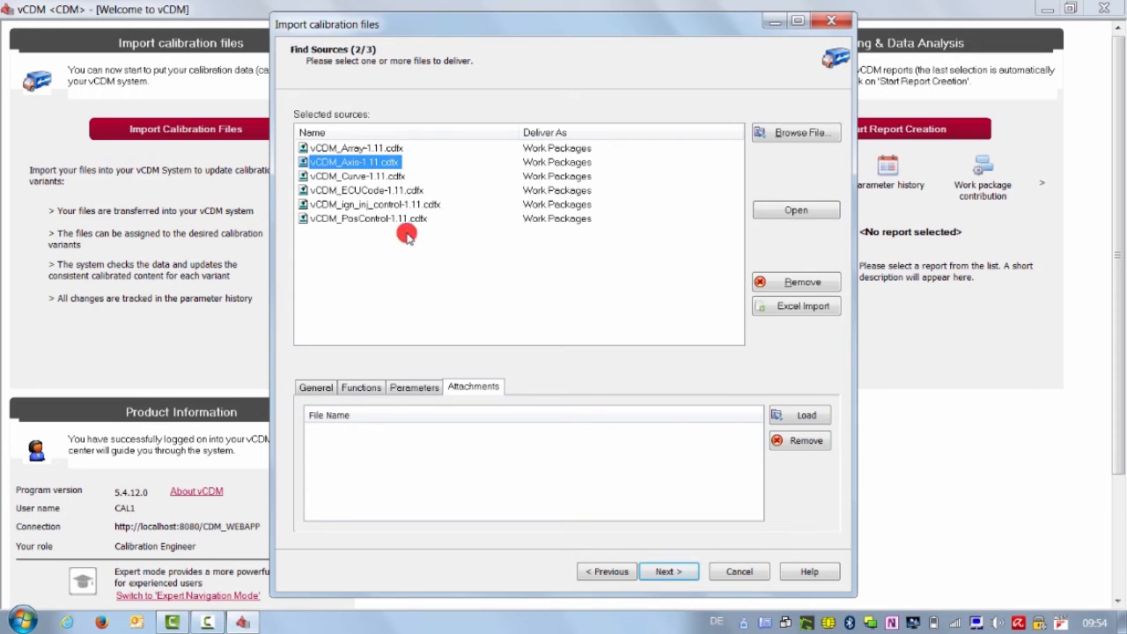
Step: Remove vCDM_PosControl-1.11.cdfx from the selected sources and confirm the removal
{"action": "left_click", "coordinate": [370, 220]}
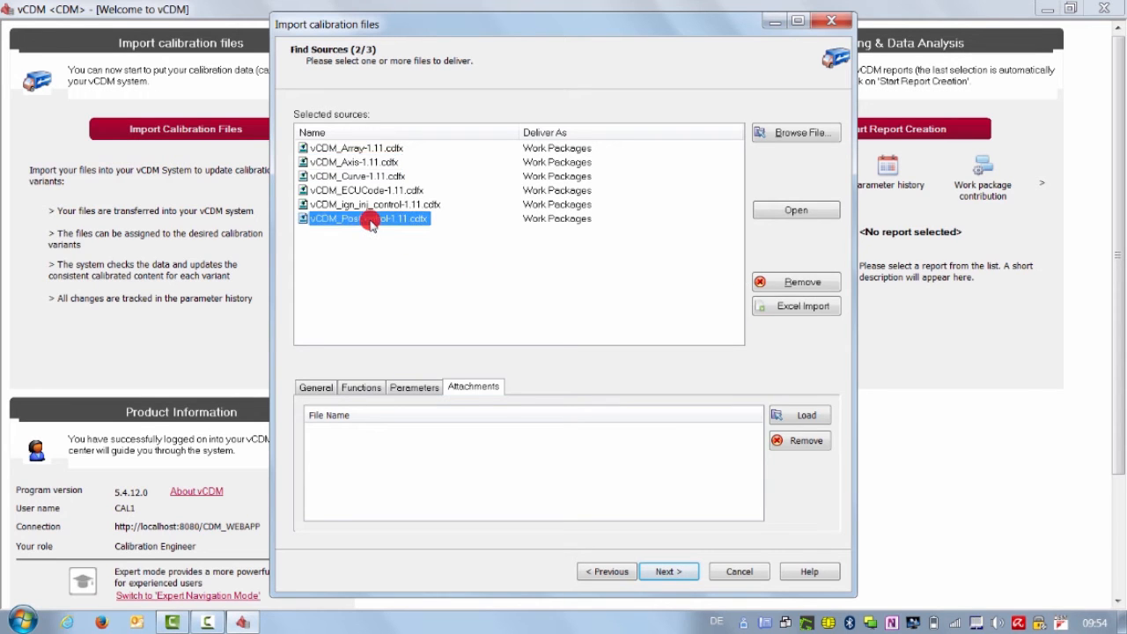
{"action": "left_click", "coordinate": [785, 282]}
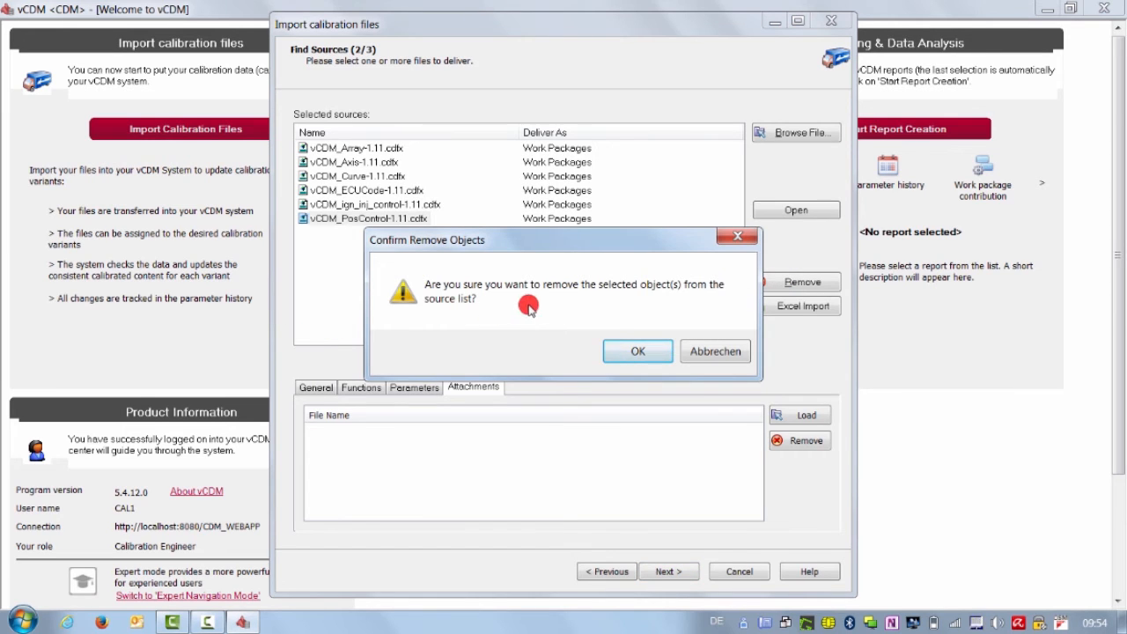
{"action": "left_click", "coordinate": [621, 351]}
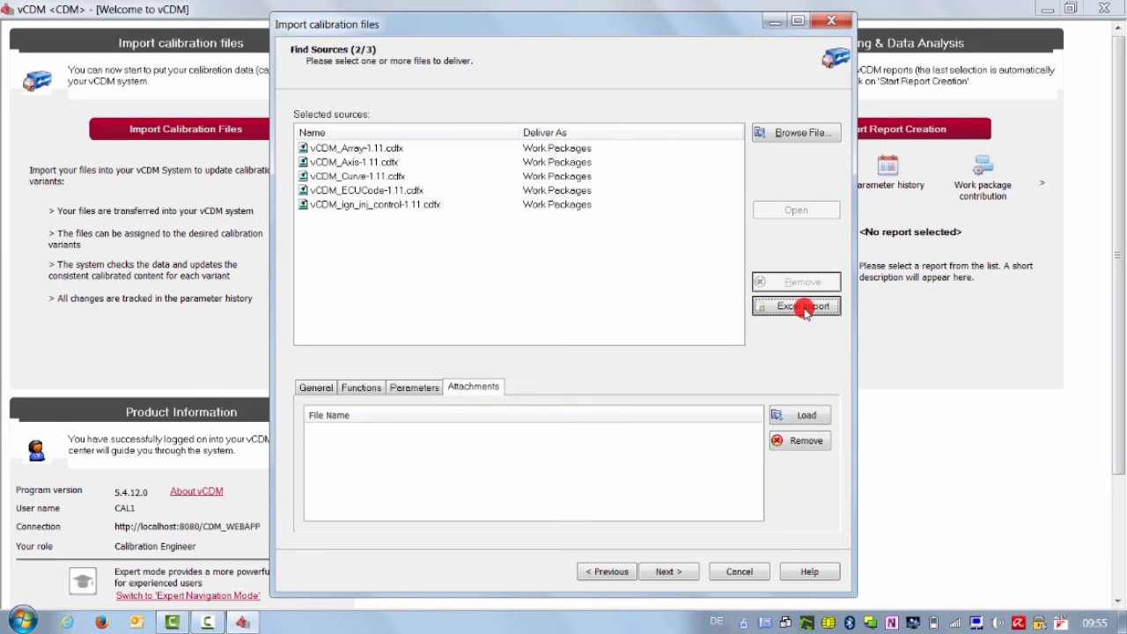
Step: Advance to 'Assign sources to datasets' and read the attributes of the four dataset columns
{"action": "left_click", "coordinate": [666, 572]}
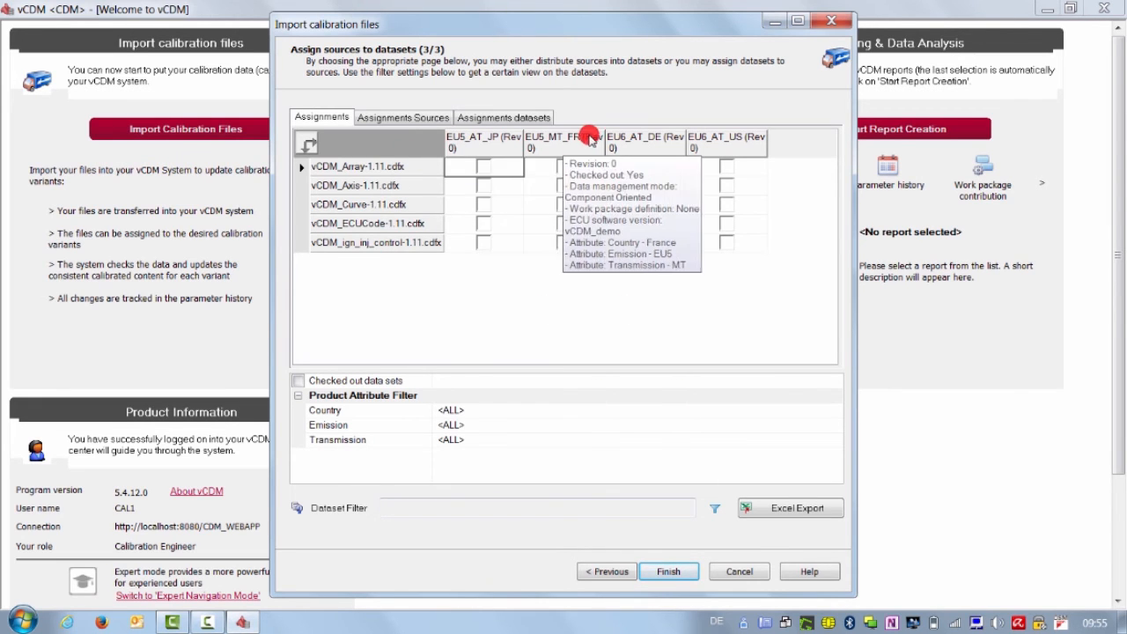
{"action": "mouse_move", "coordinate": [639, 140]}
{"action": "mouse_move", "coordinate": [717, 151]}
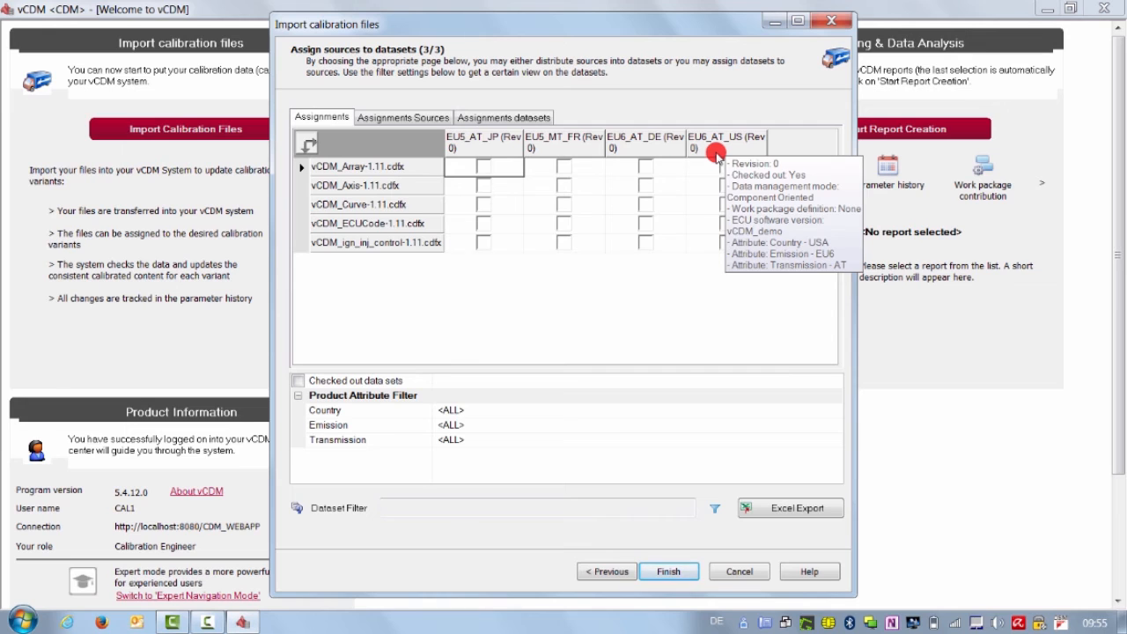
{"action": "mouse_move", "coordinate": [499, 158]}
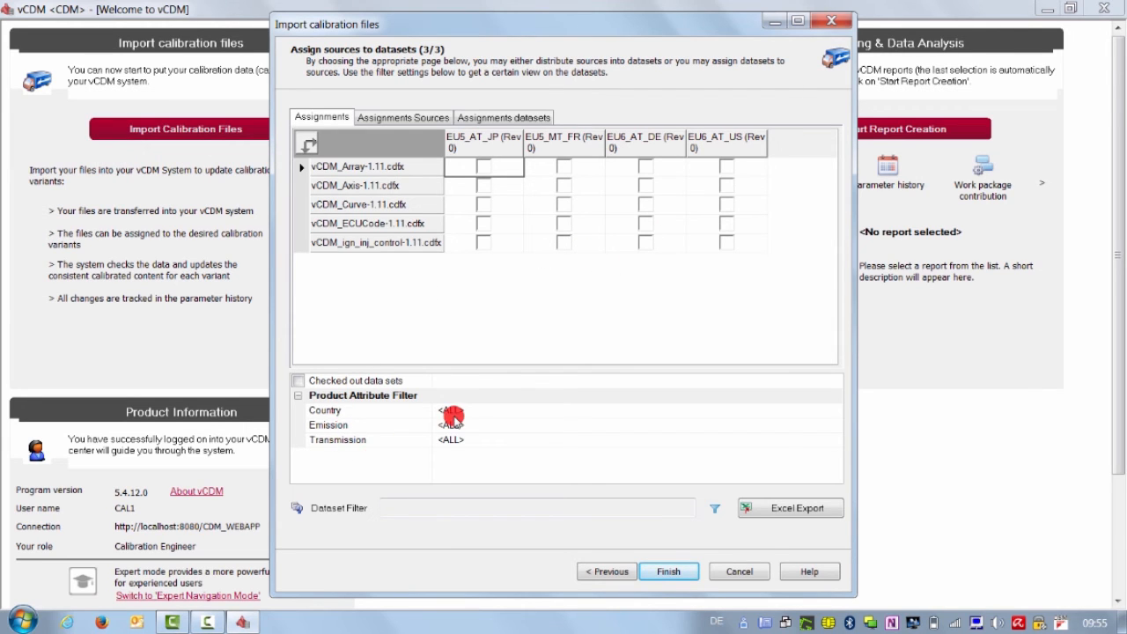
{"action": "left_click", "coordinate": [693, 411]}
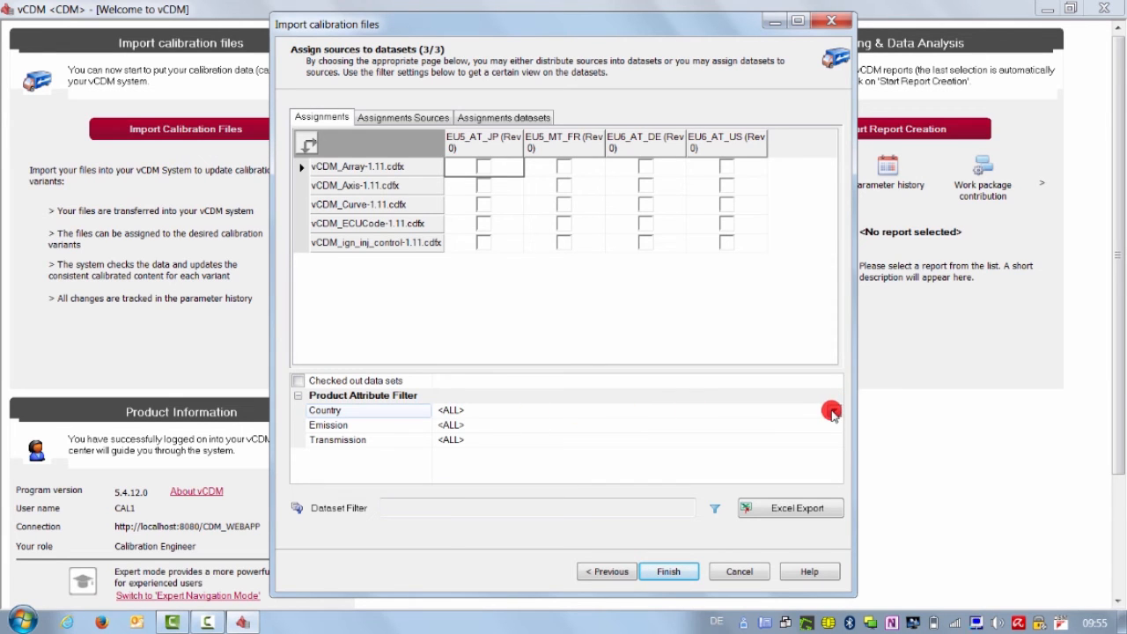
{"action": "left_click", "coordinate": [832, 410]}
{"action": "left_click", "coordinate": [795, 447]}
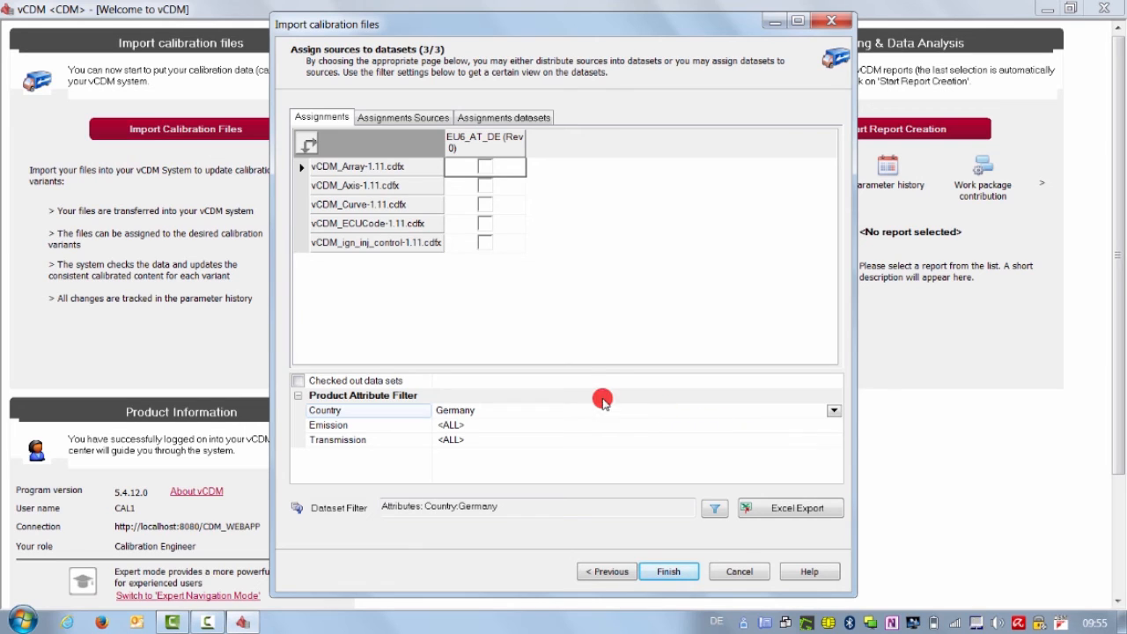
{"action": "left_click", "coordinate": [830, 414]}
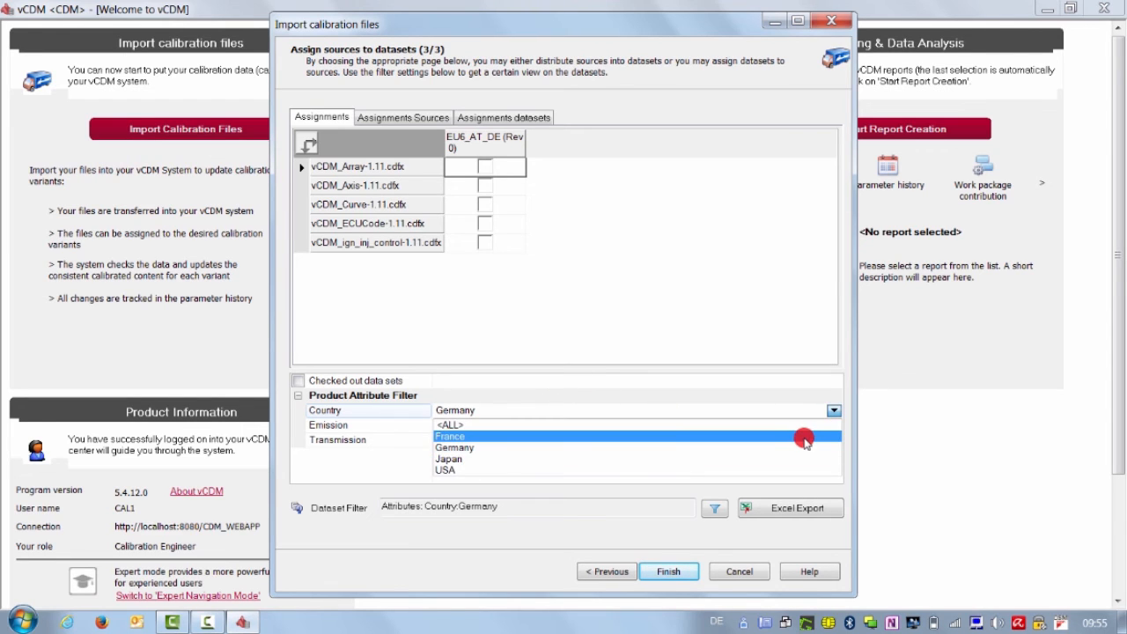
{"action": "left_click", "coordinate": [797, 425]}
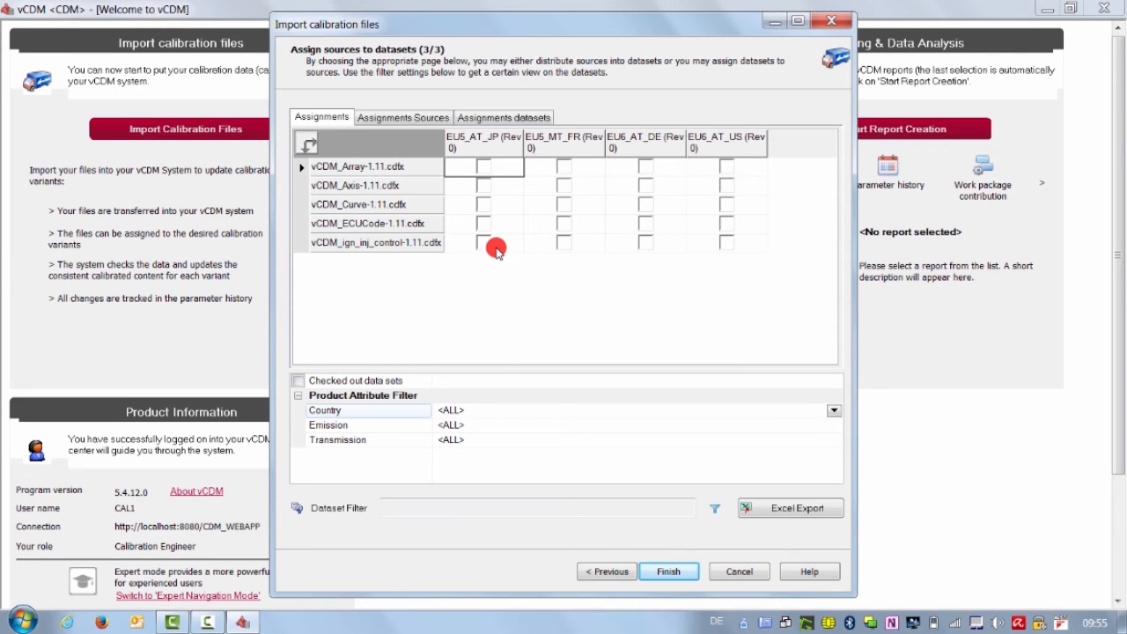
Step: Tick vCDM_Array for EU5_AT_JP, Axis and Curve for EU5_MT_FR, and ECUCode for EU6_AT_DE
{"action": "left_click", "coordinate": [482, 168]}
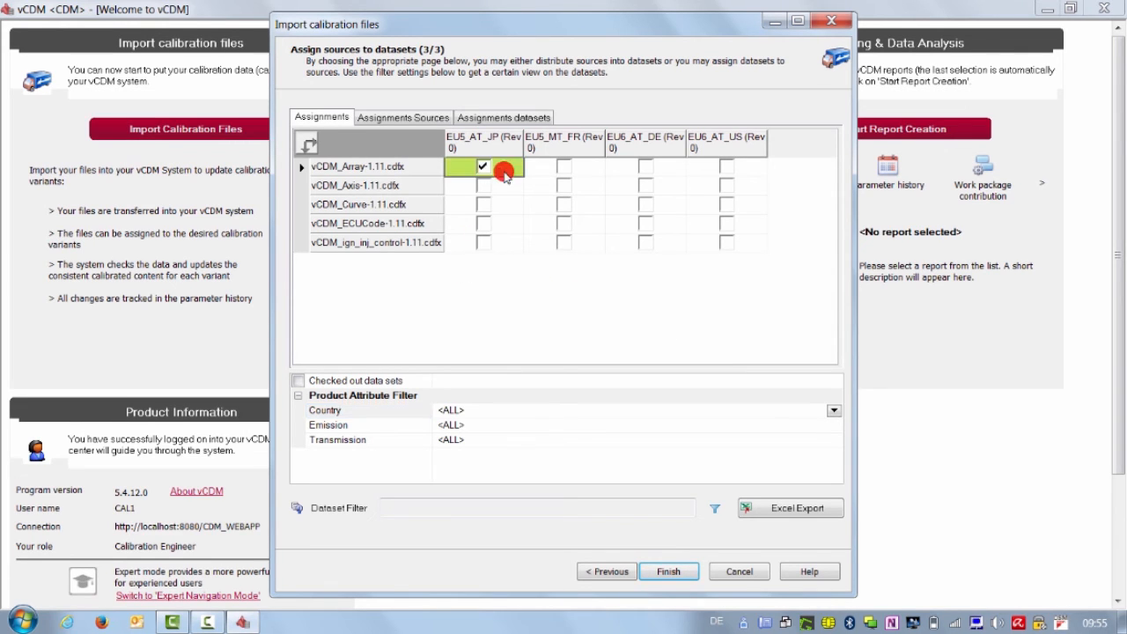
{"action": "left_click", "coordinate": [563, 187]}
{"action": "left_click", "coordinate": [563, 205]}
{"action": "left_click", "coordinate": [645, 227]}
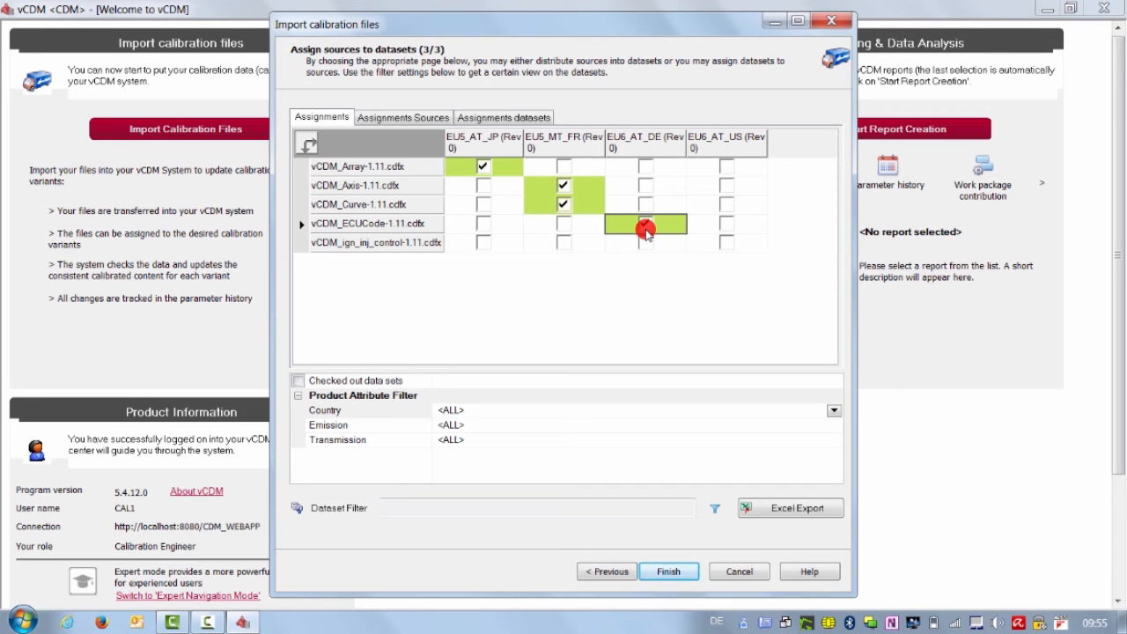
Step: Assign vCDM_Array to all datasets and all sources to EU5_AT_JP, then select the whole grid
{"action": "right_click", "coordinate": [497, 172]}
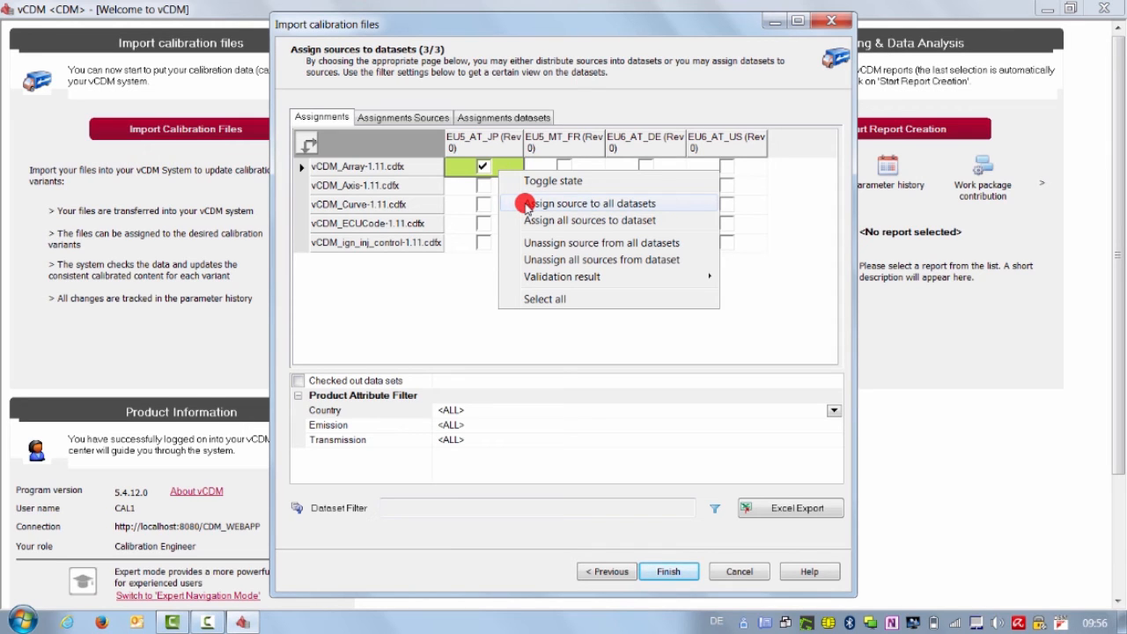
{"action": "left_click", "coordinate": [526, 205]}
{"action": "right_click", "coordinate": [498, 185]}
{"action": "left_click", "coordinate": [542, 243]}
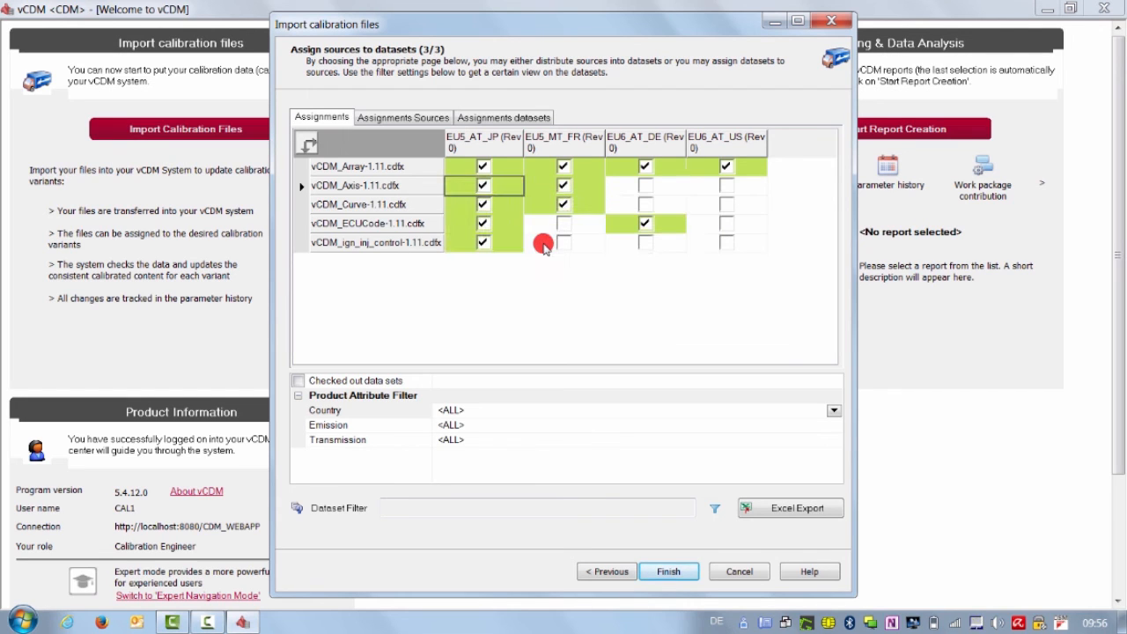
{"action": "left_click", "coordinate": [761, 247]}
{"action": "left_click_drag", "start_coordinate": [760, 247], "coordinate": [510, 170]}
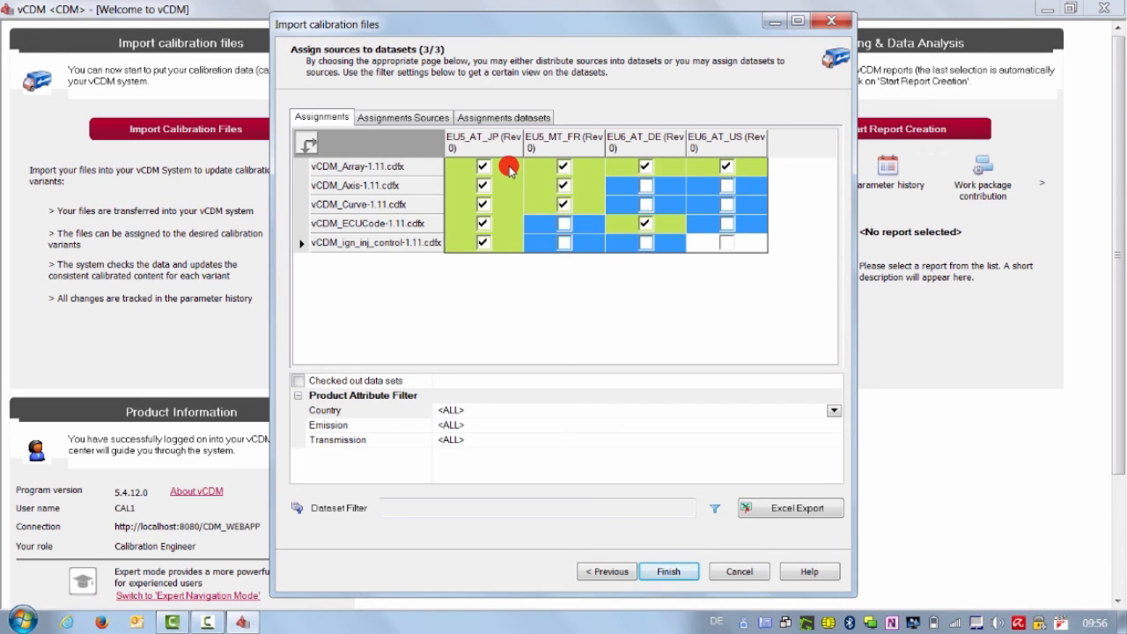
Step: Tick every remaining file–dataset pairing with Space and finish the wizard to run the import
{"action": "key", "text": "space"}
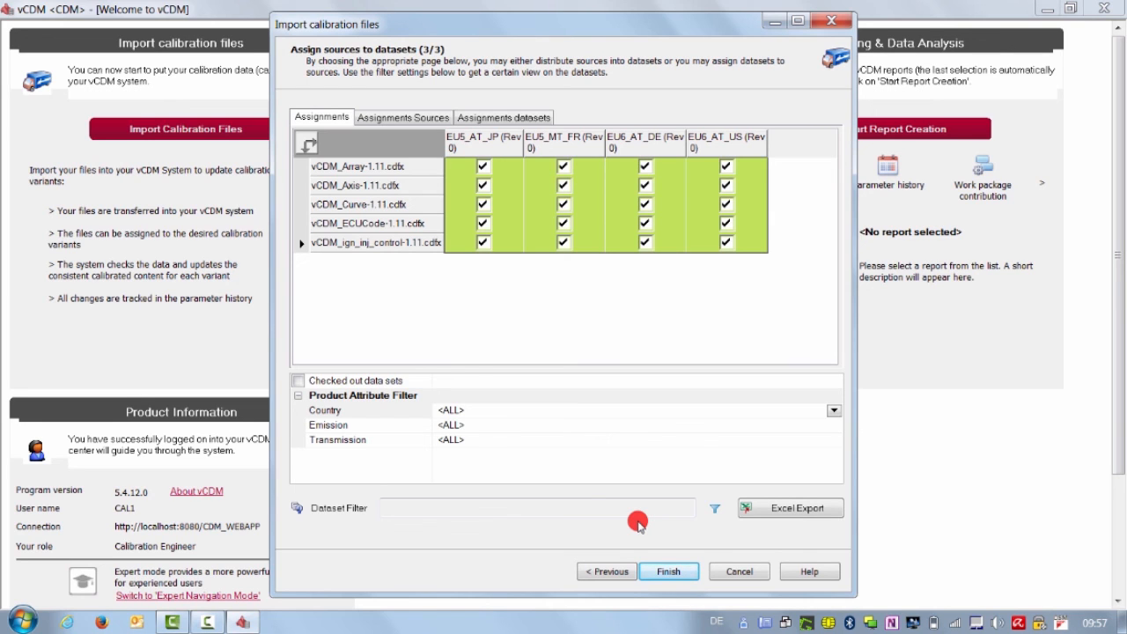
{"action": "left_click", "coordinate": [662, 573]}
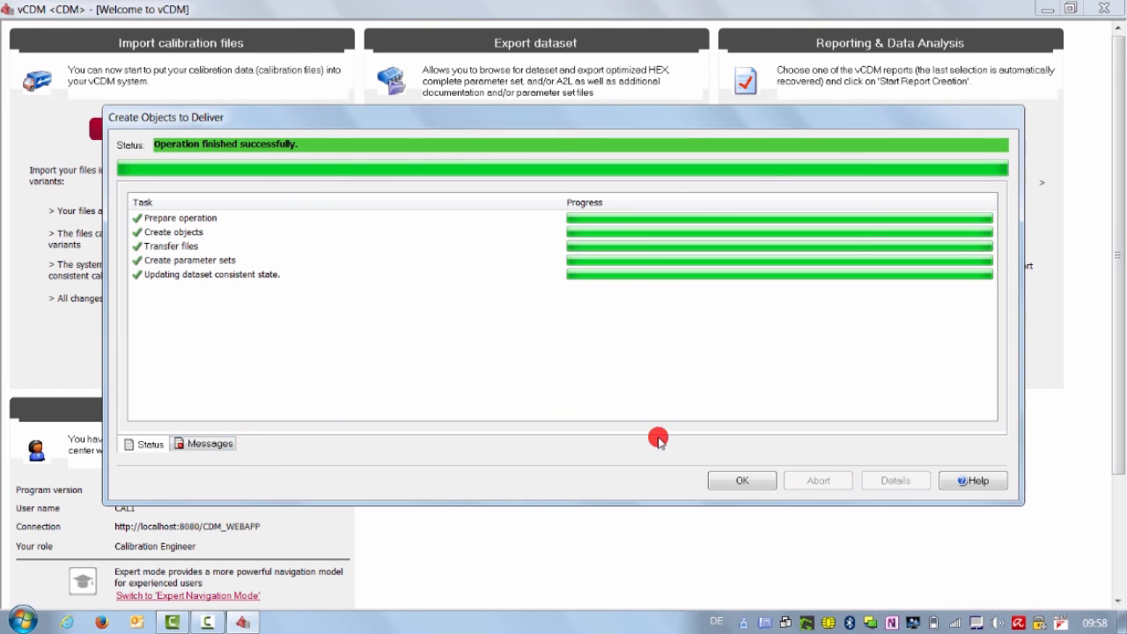
Step: Dismiss the Create Objects to Deliver report and close vCDM
{"action": "left_click", "coordinate": [729, 480]}
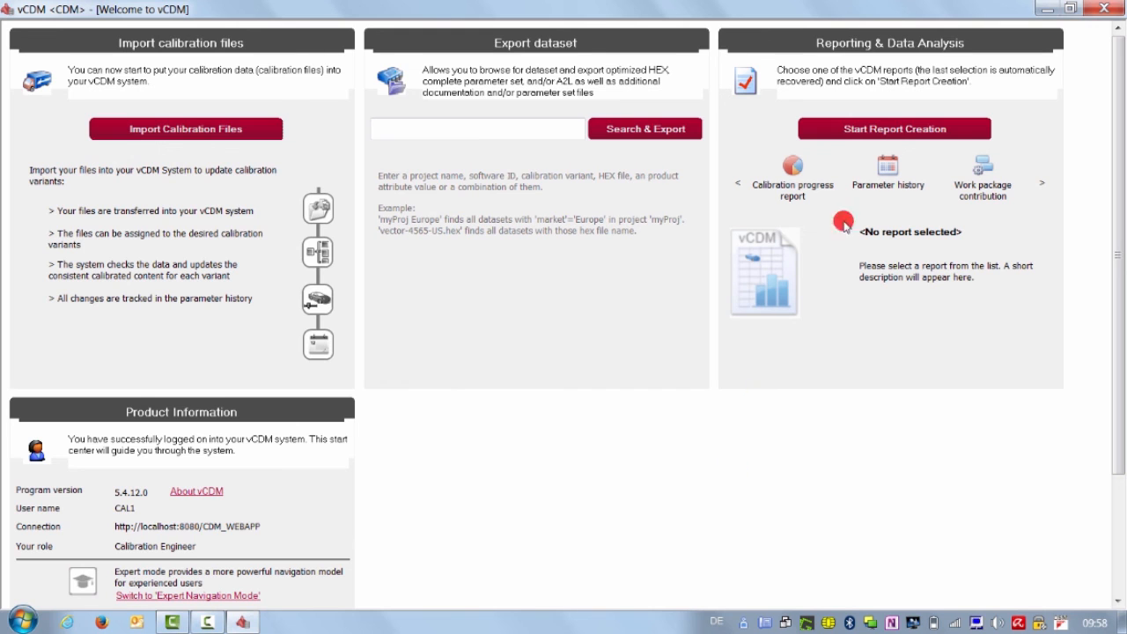
{"action": "left_click", "coordinate": [1121, 10]}
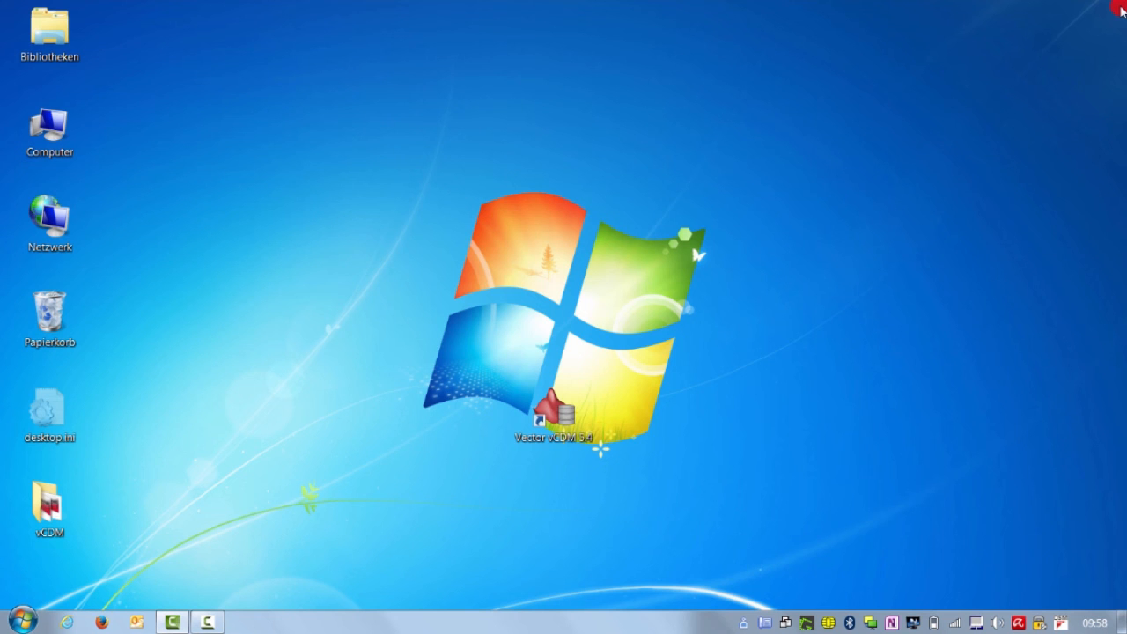